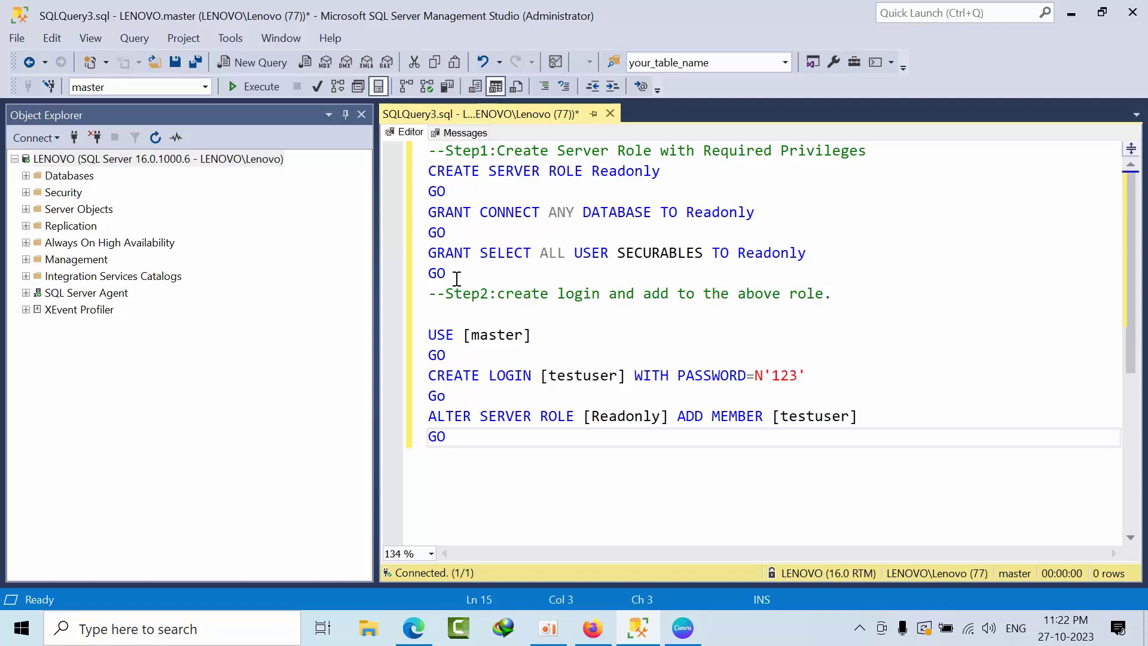
Run the Step 1 block creating the Readonly server role and its grants
left_click_drag(456, 273, 422, 211)
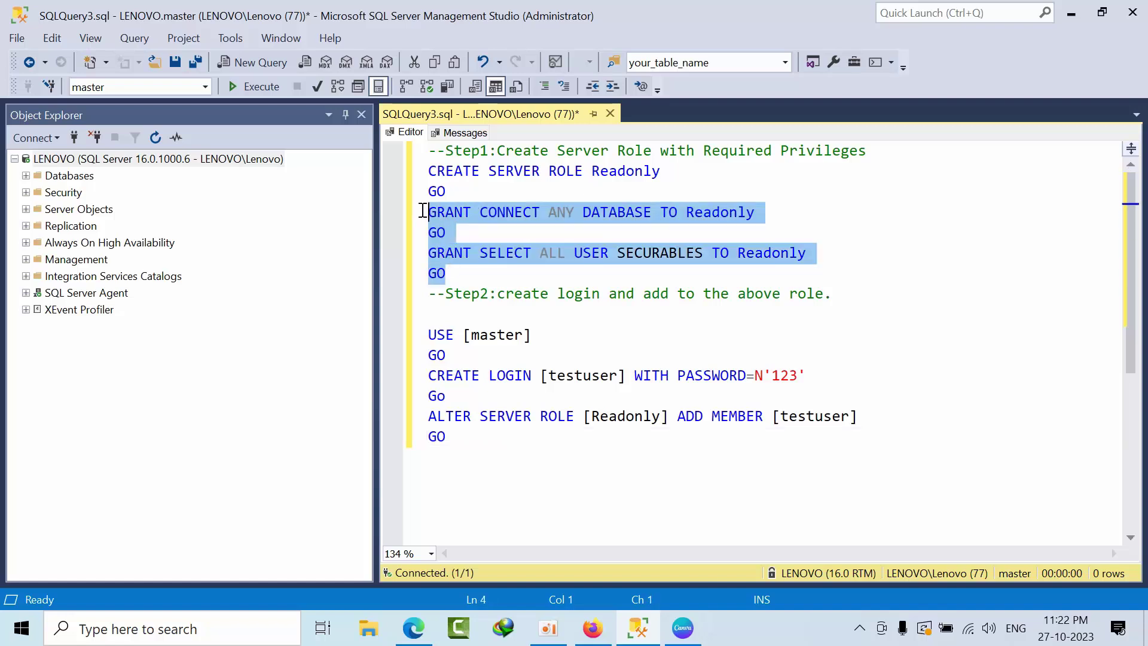
left_click(463, 275)
left_click_drag(464, 275, 409, 164)
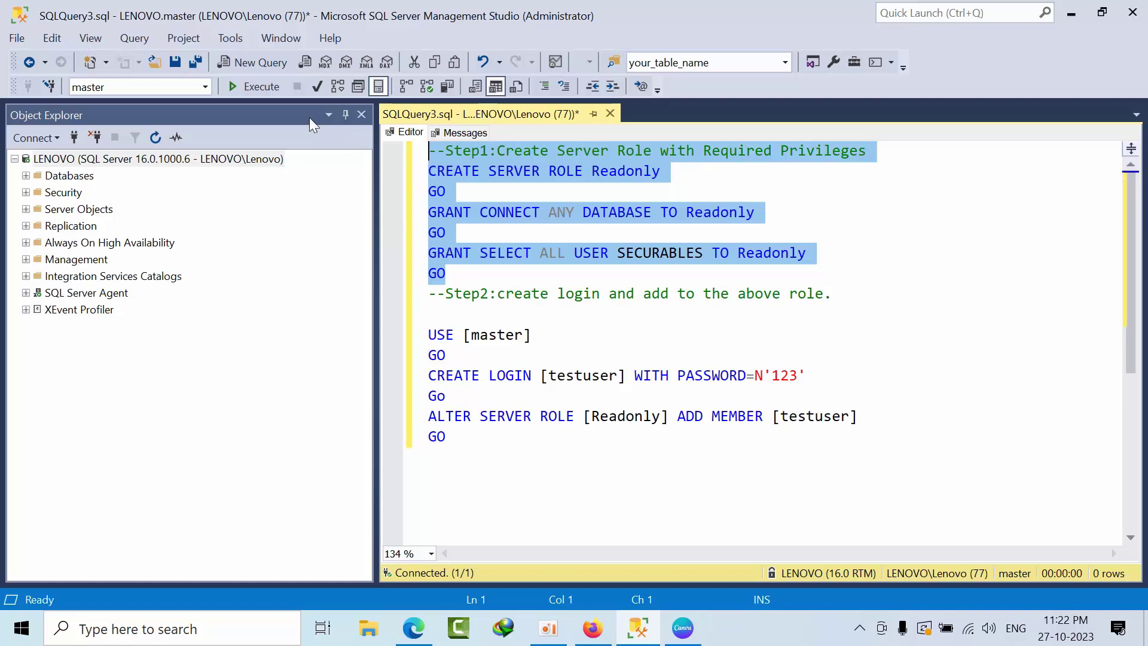
left_click(252, 83)
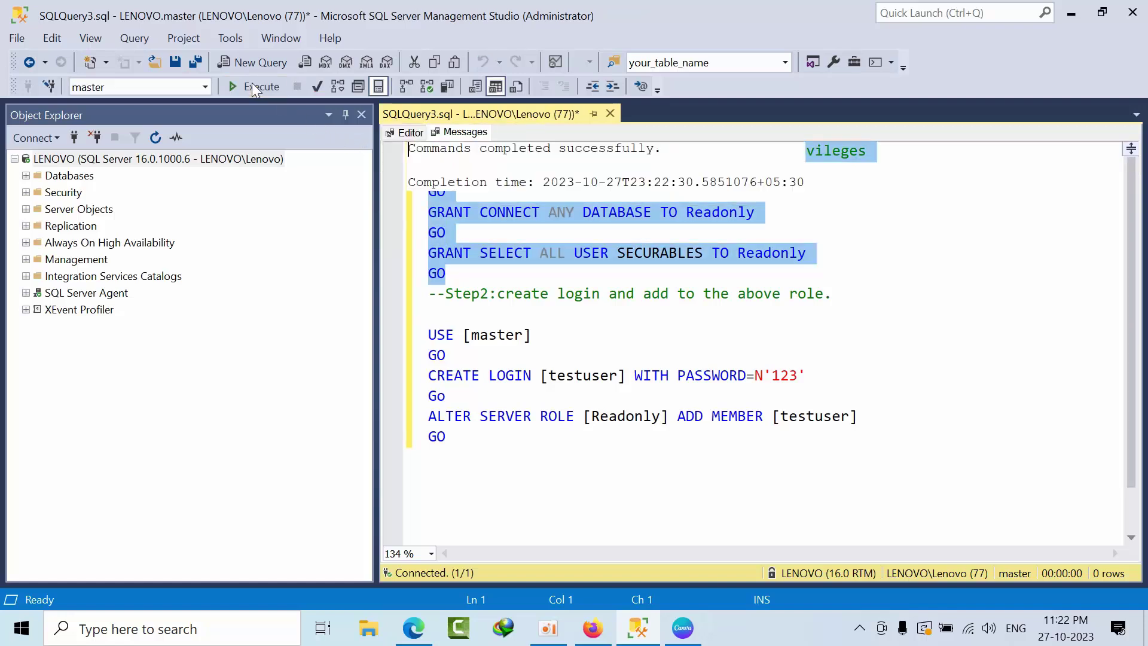
left_click(404, 133)
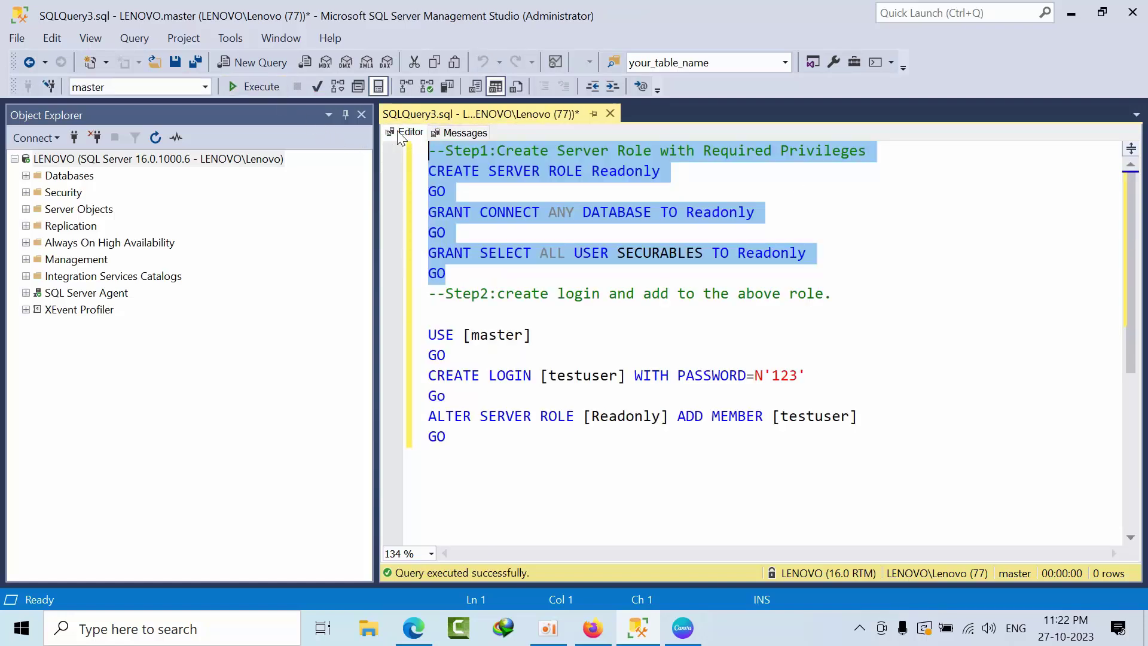
left_click(618, 174)
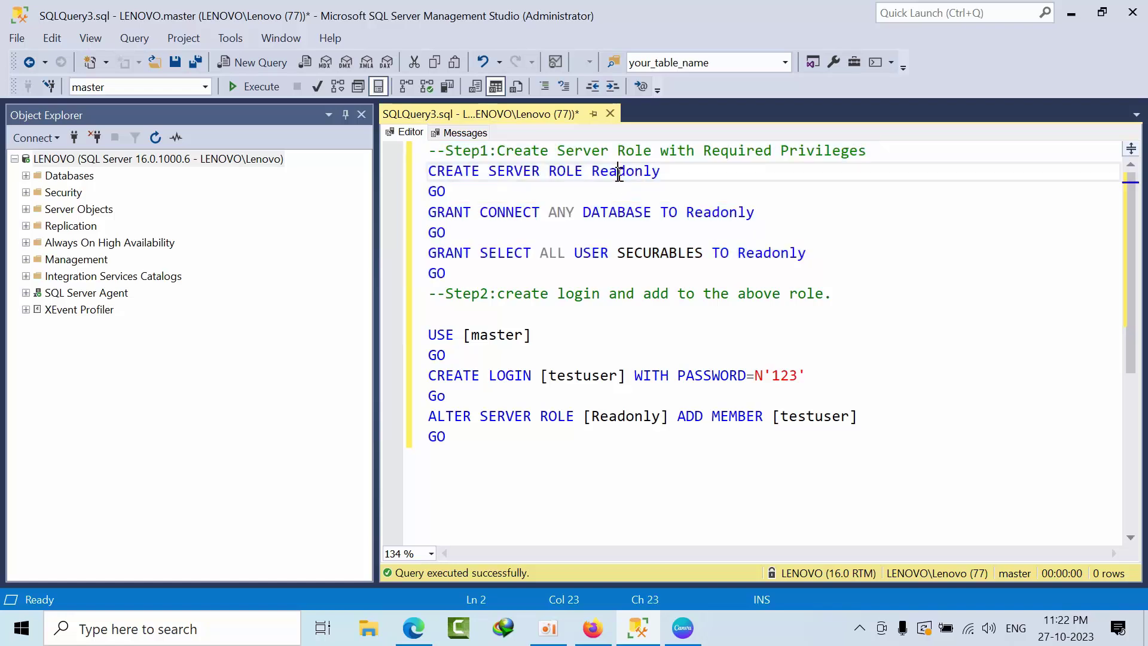
Run the CREATE LOGIN block to create the testuser login
left_click(463, 396)
left_click_drag(464, 395, 415, 343)
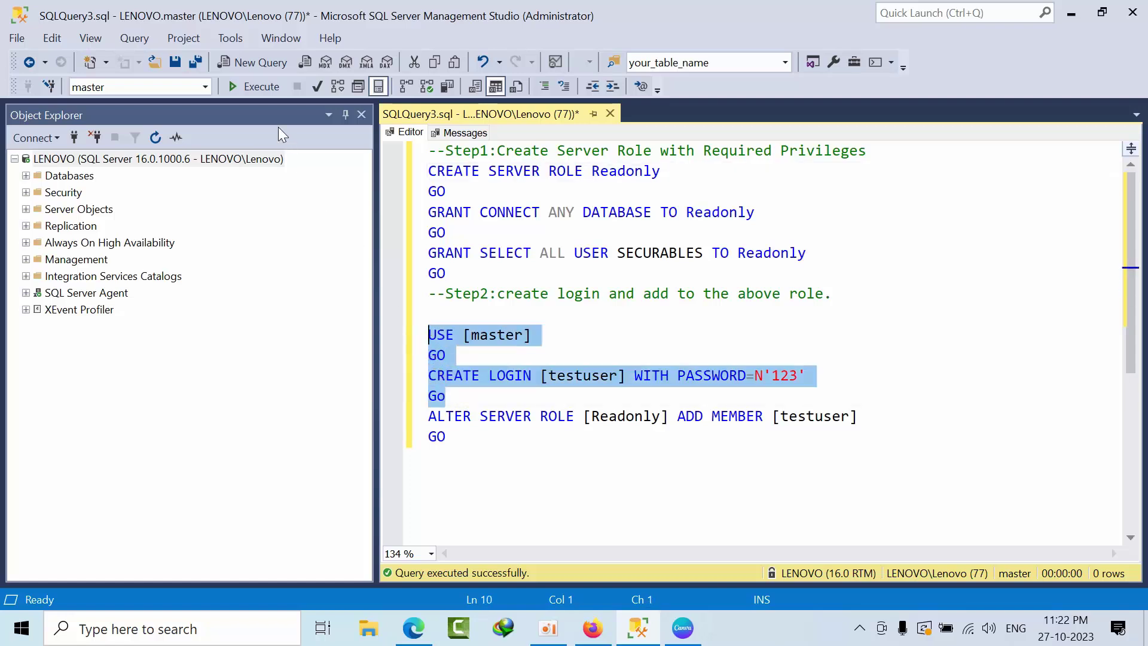
left_click(263, 89)
left_click(410, 132)
Run ALTER SERVER ROLE ADD MEMBER to put testuser into the Readonly role
left_click_drag(524, 461, 411, 419)
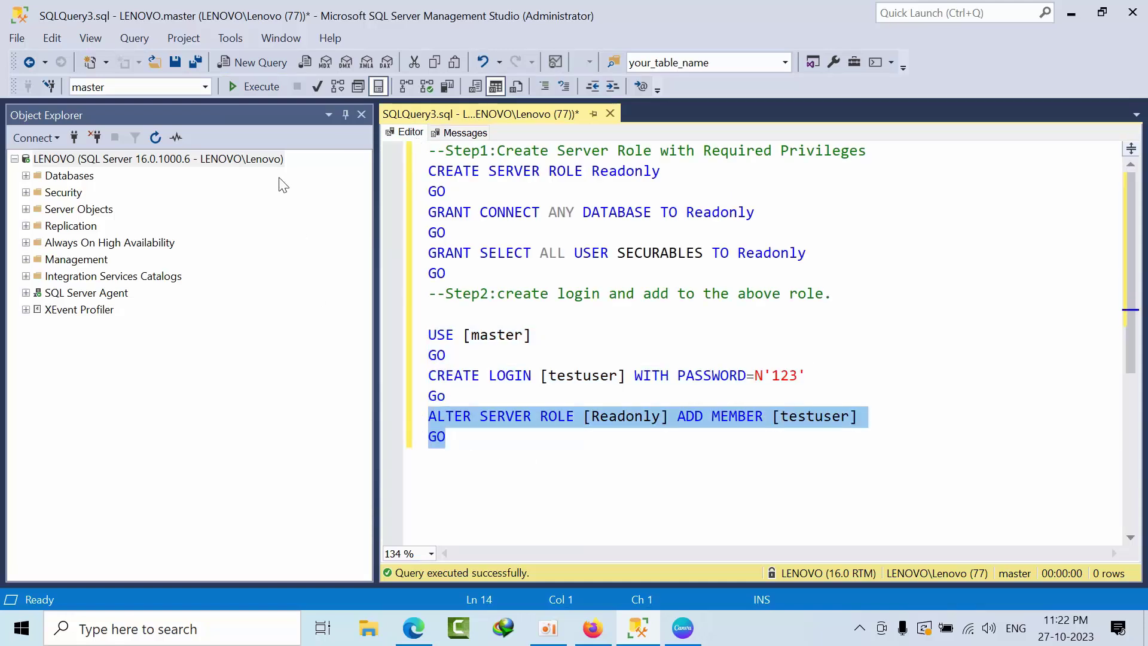
left_click(243, 88)
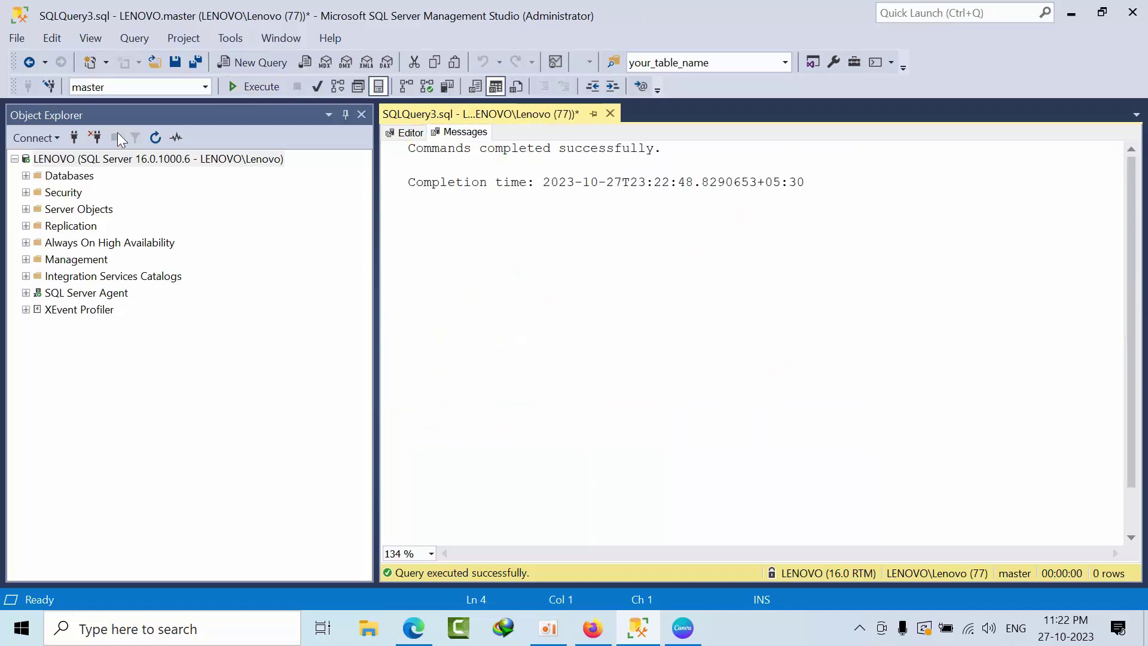
Attempt a SQL Server Authentication connection as testuser, which fails, and dismiss the error
left_click(73, 138)
left_click(645, 222)
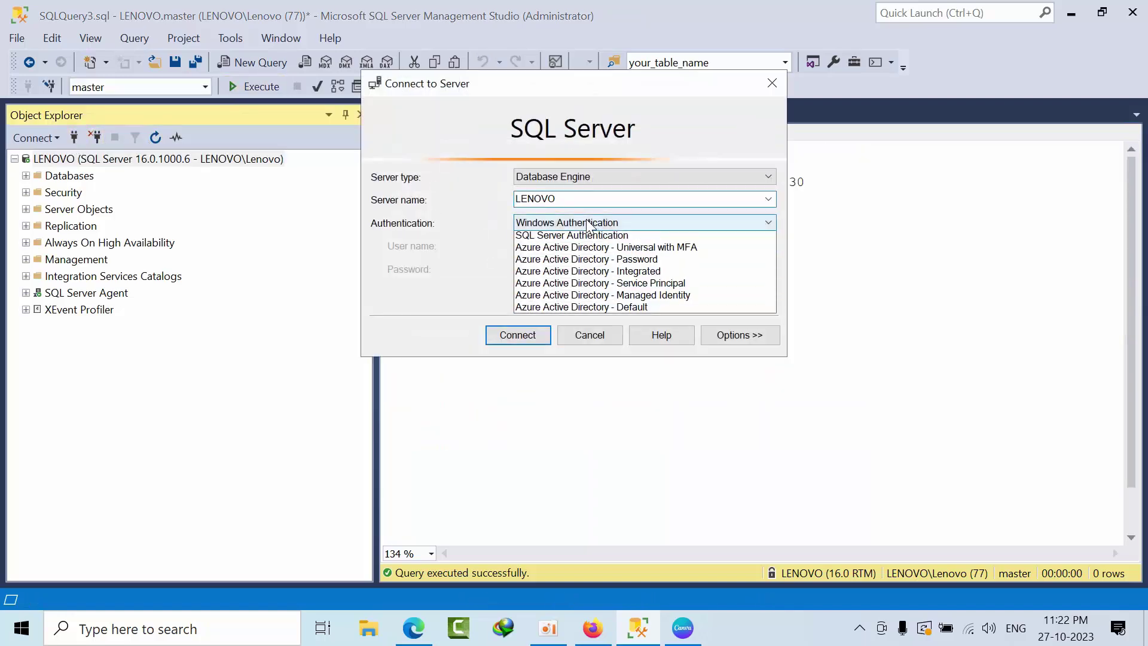
left_click(557, 250)
left_click_drag(612, 246, 381, 240)
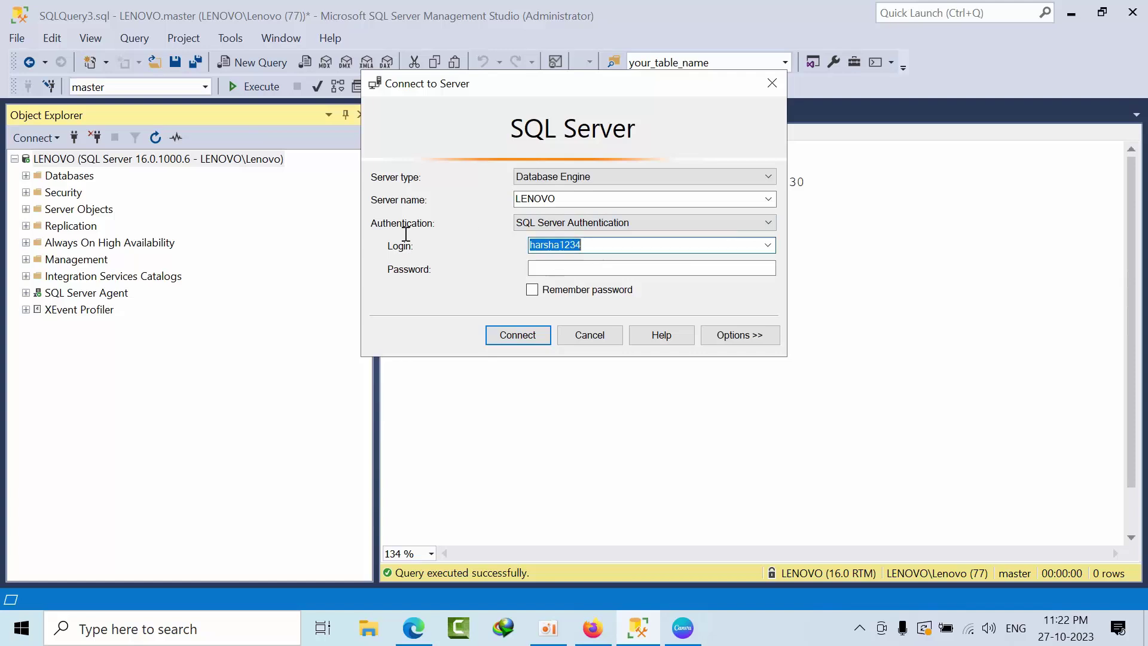
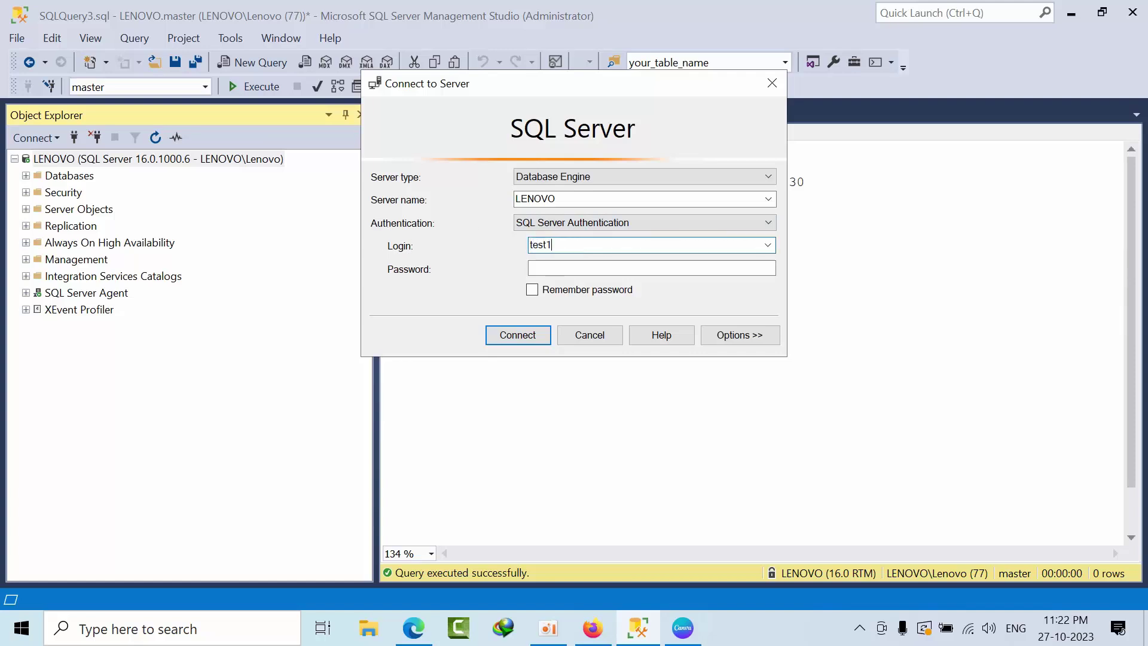
key("Tab")
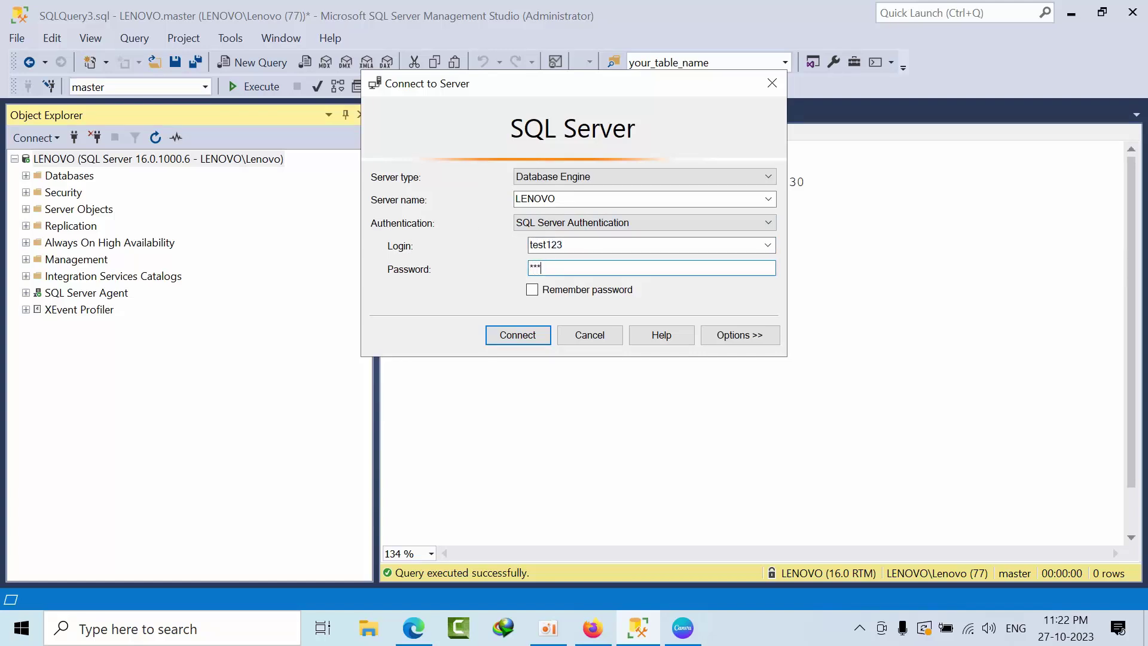
left_click(531, 340)
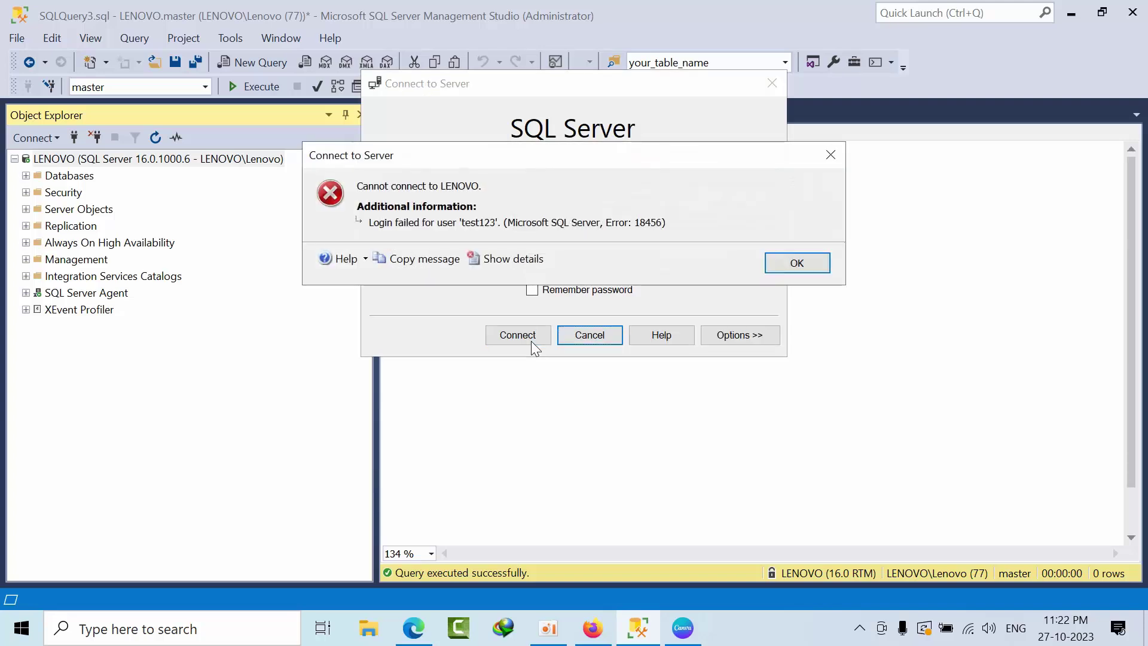
left_click(775, 265)
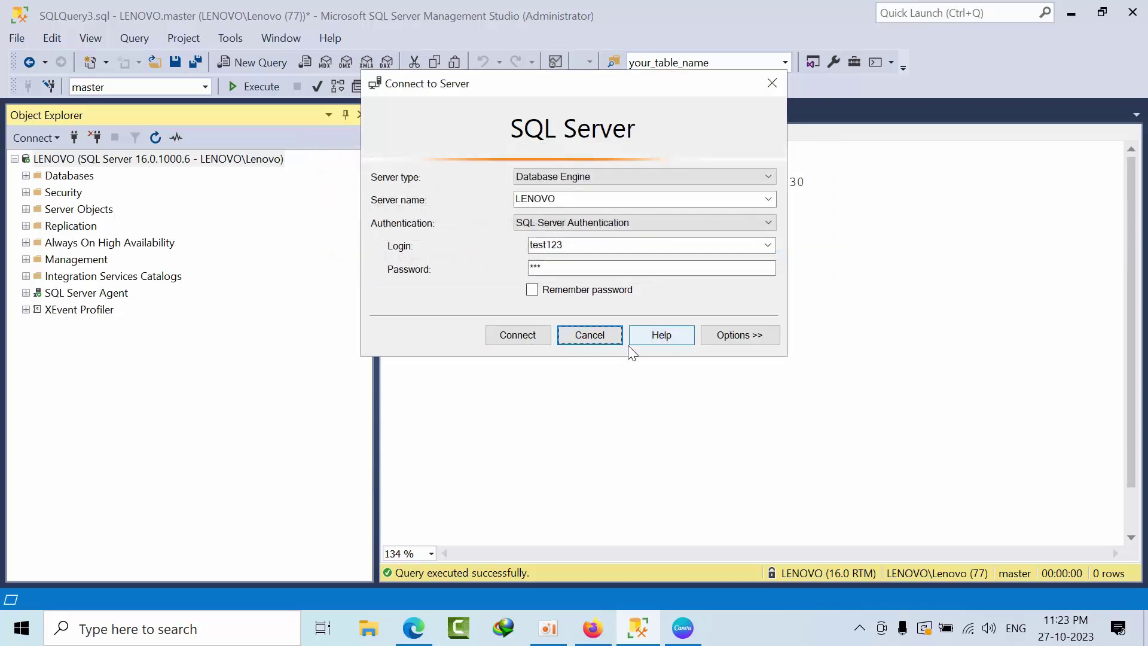
left_click(610, 338)
left_click(404, 123)
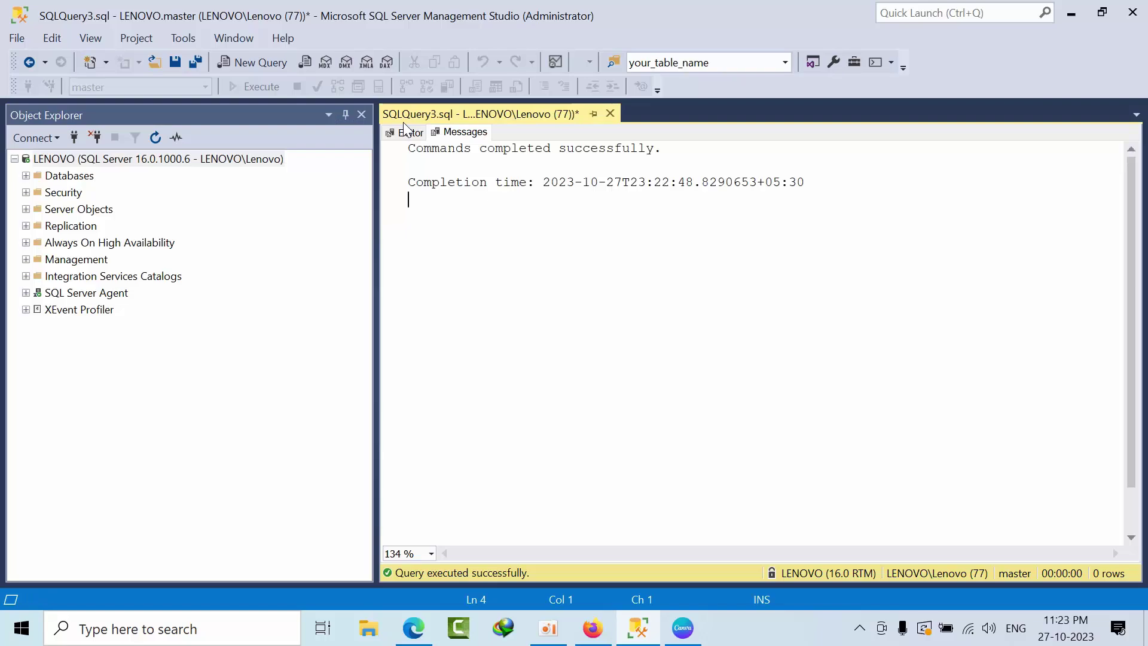
left_click(402, 129)
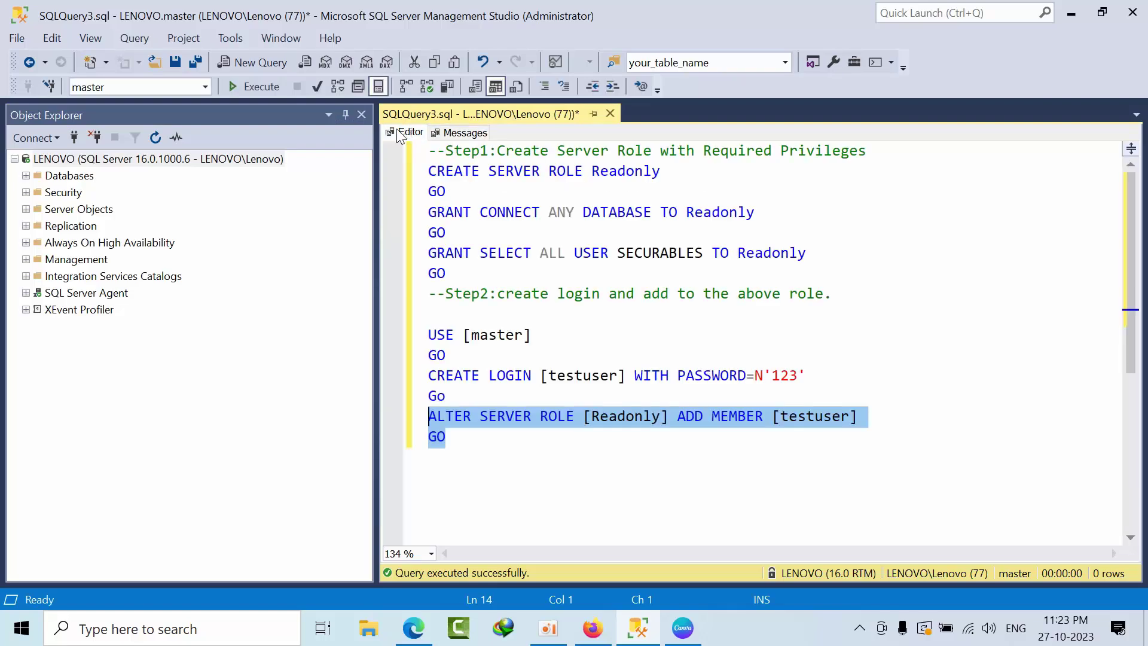
Connect again with SQL Server Authentication as testuser, opening a second LENOVO connection
left_click(75, 137)
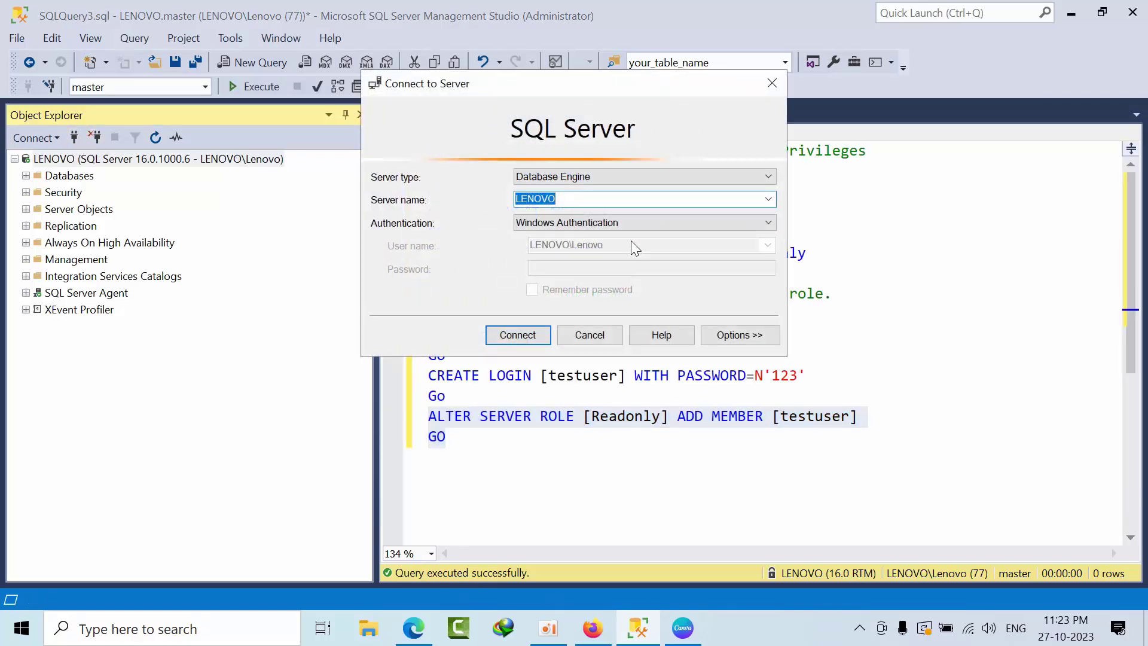
left_click(538, 223)
left_click(538, 236)
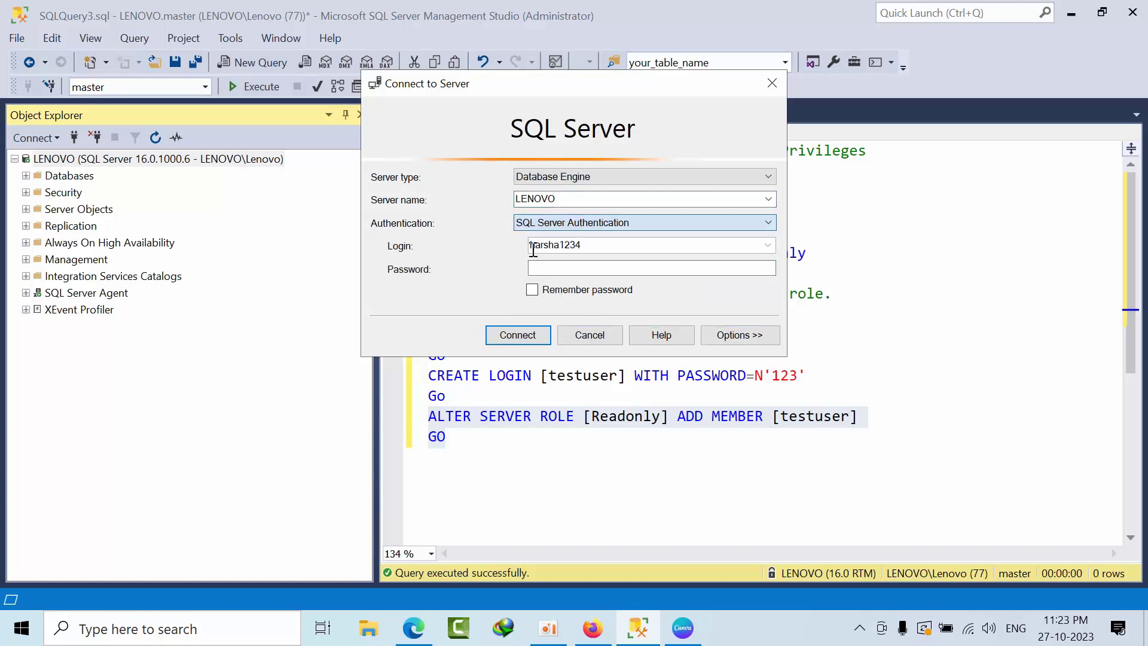
double_click(593, 249)
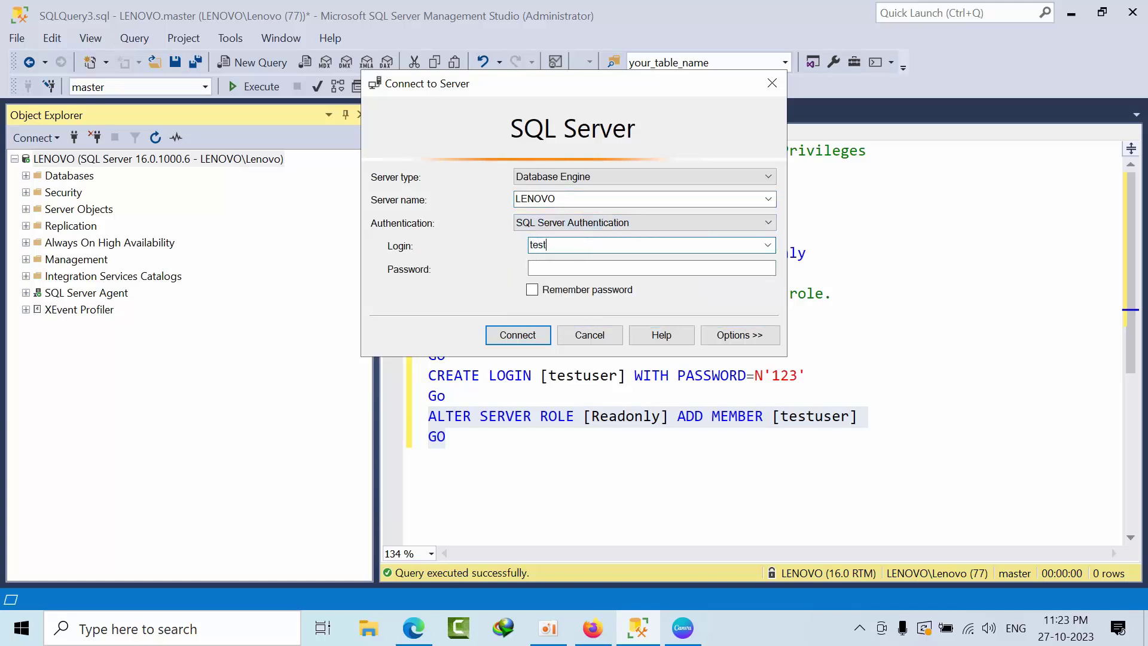
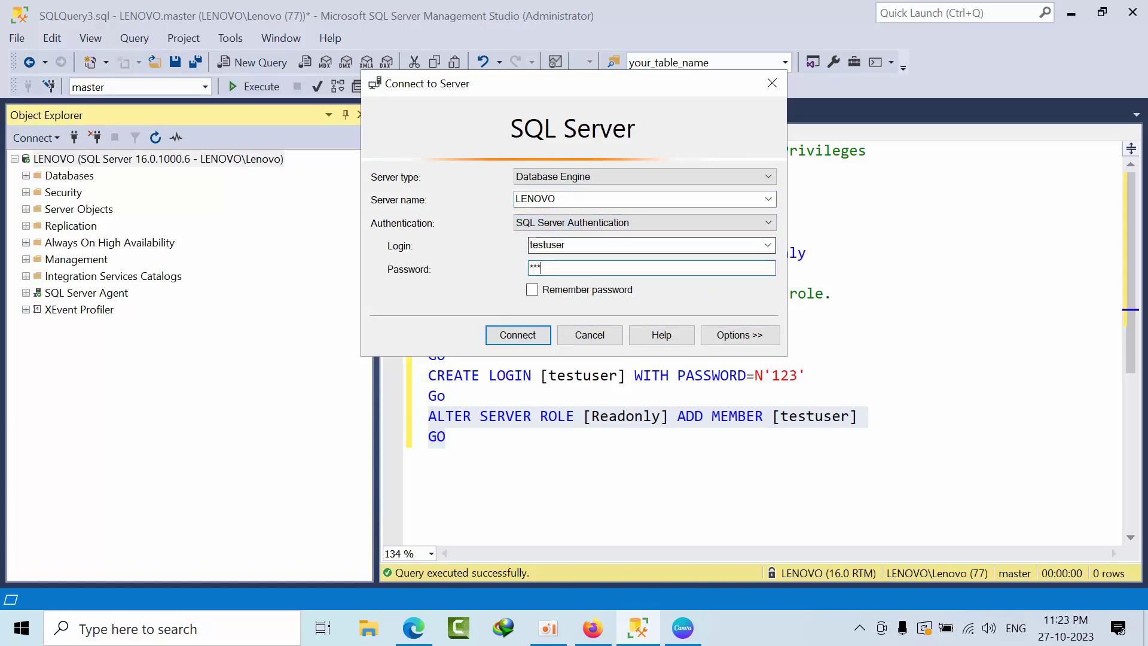
left_click(537, 338)
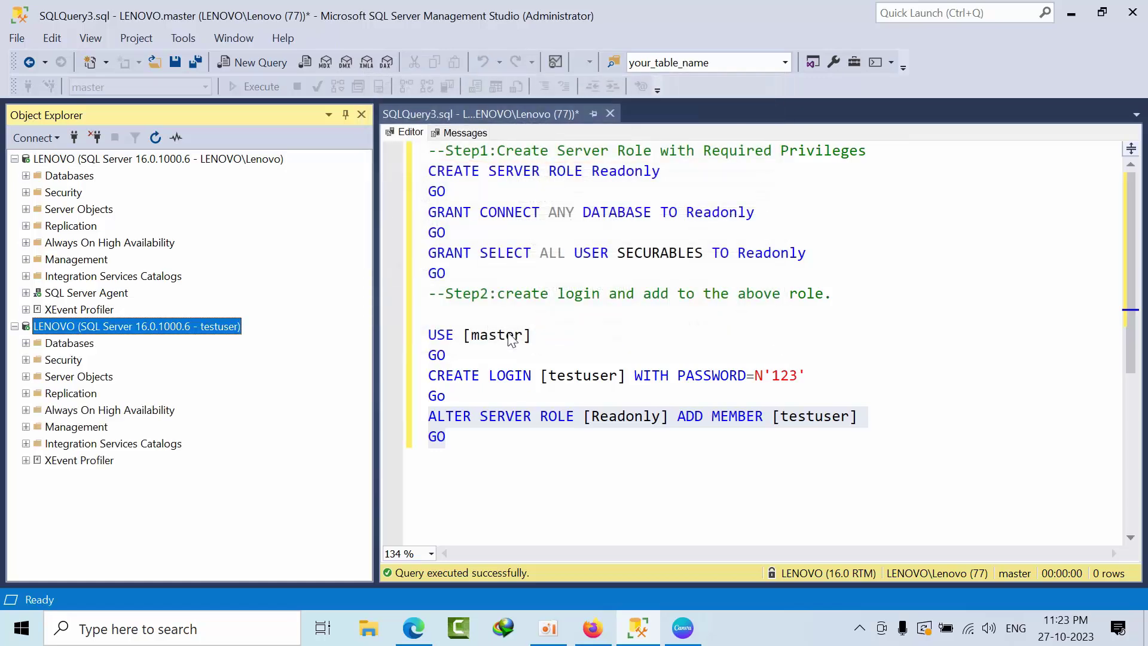
Expand AdventureWorks2019 Tables under the testuser connection and locate dbo.Orders
double_click(56, 347)
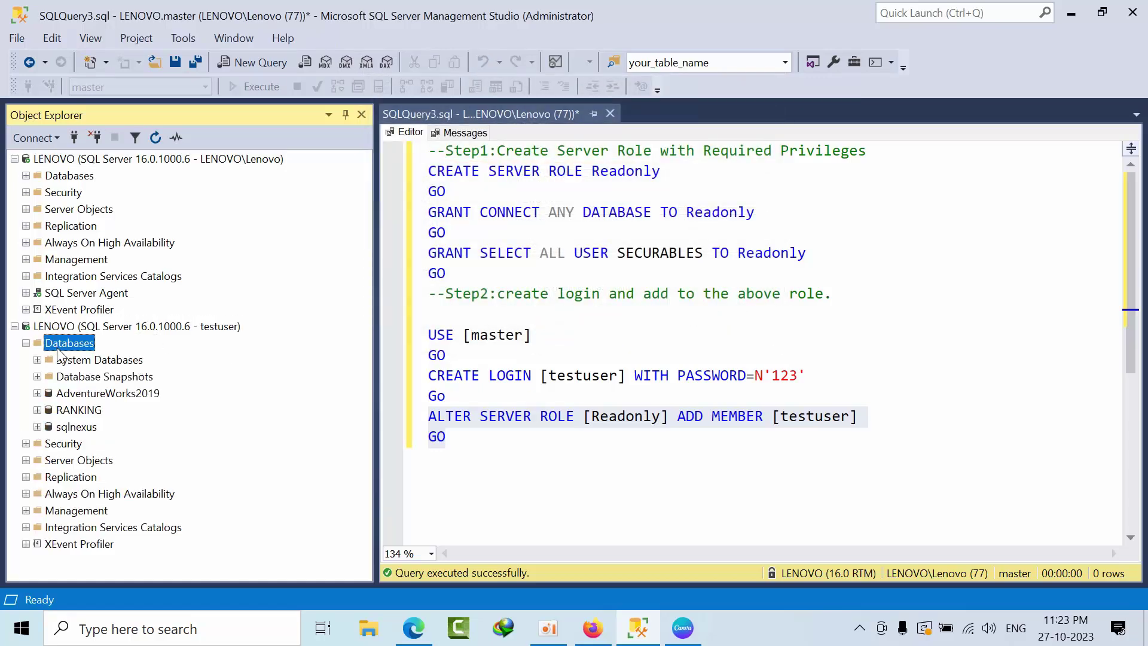
left_click(82, 388)
double_click(80, 387)
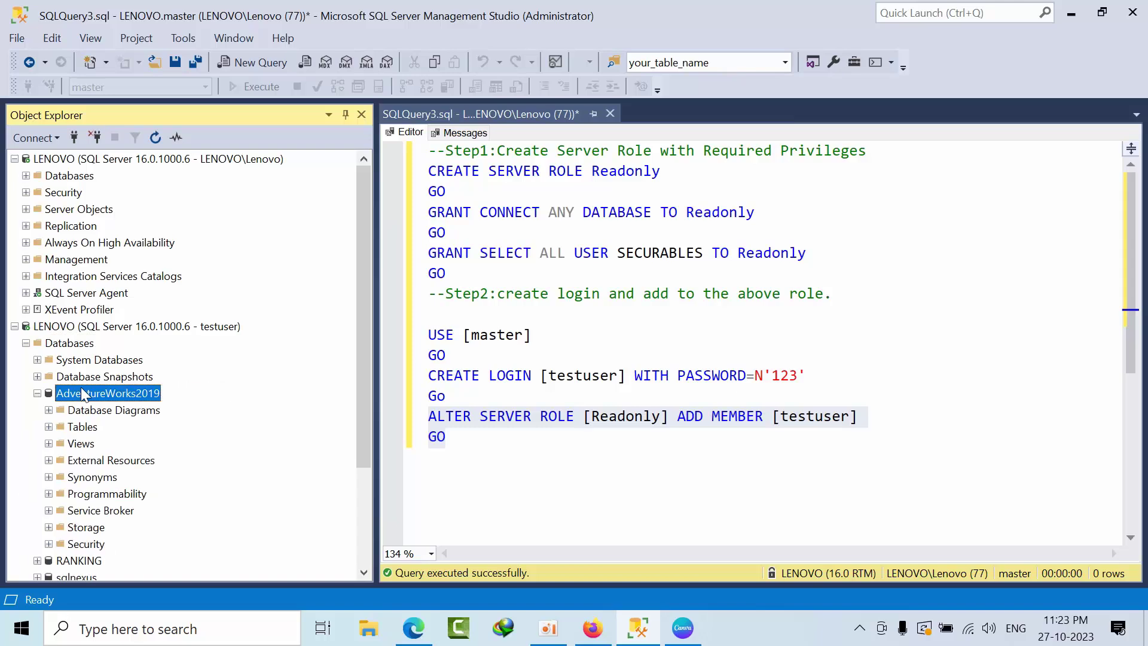
left_click(81, 413)
double_click(77, 428)
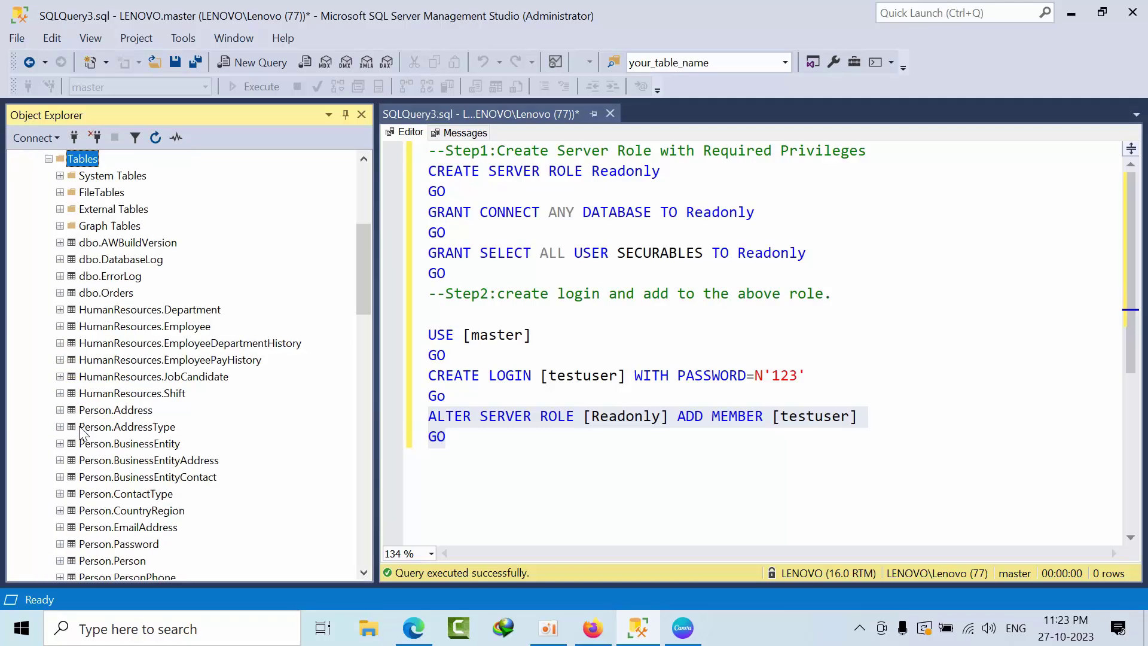
left_click(101, 295)
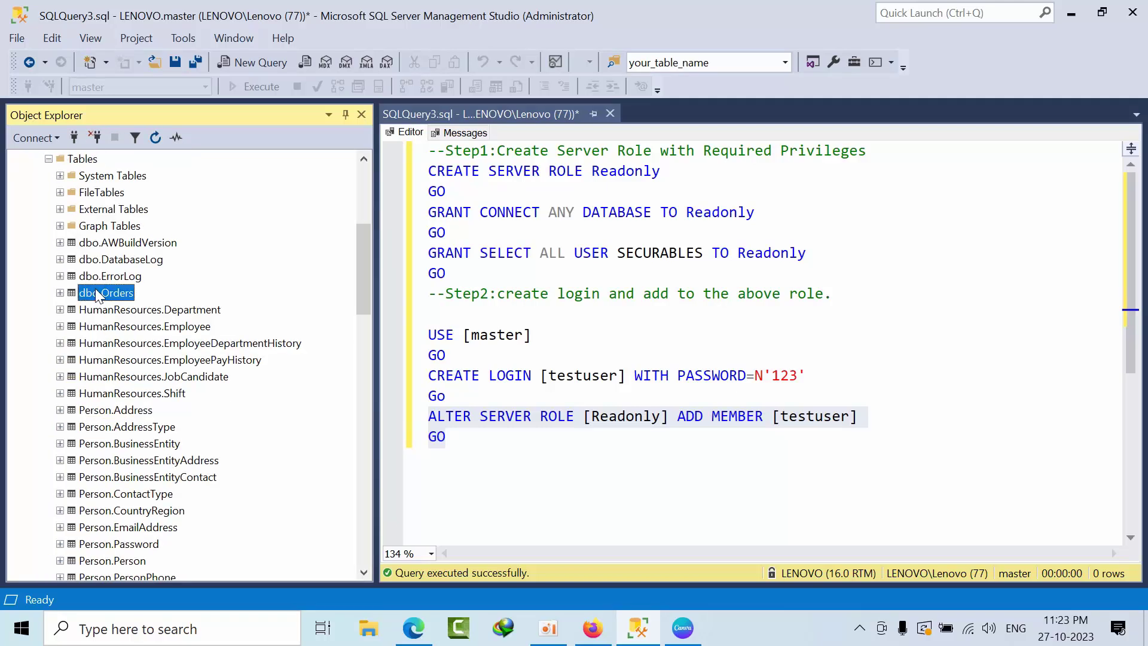
Run Select * from dbo.Orders in a new testuser query, returning 31,468 rows
left_click(235, 62)
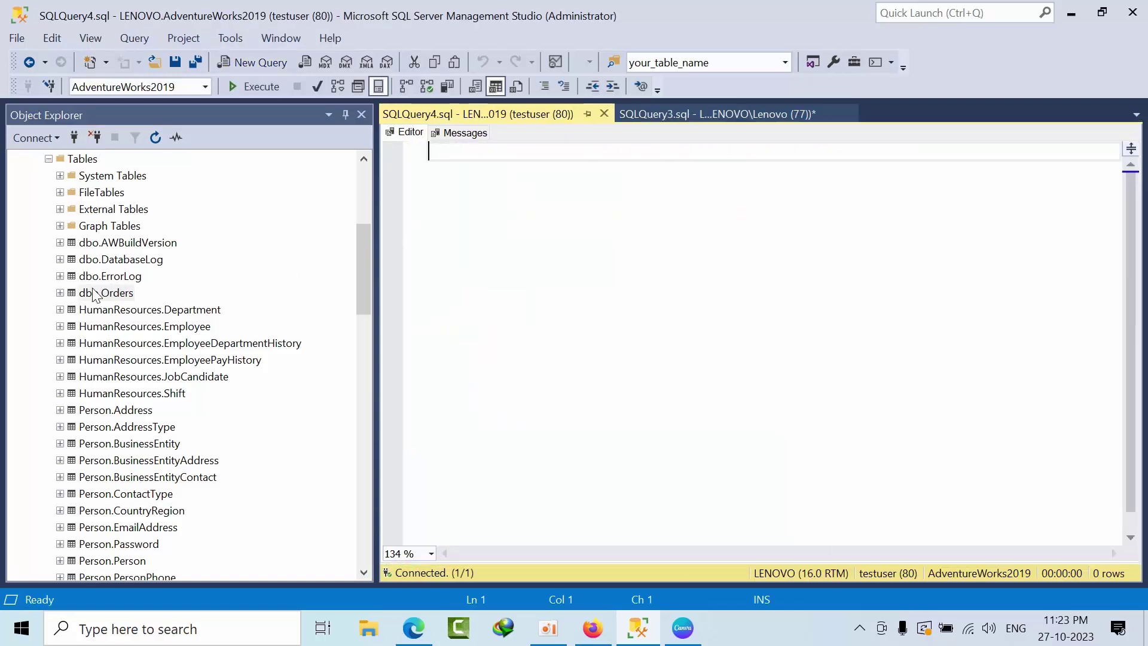
left_click_drag(95, 293, 628, 319)
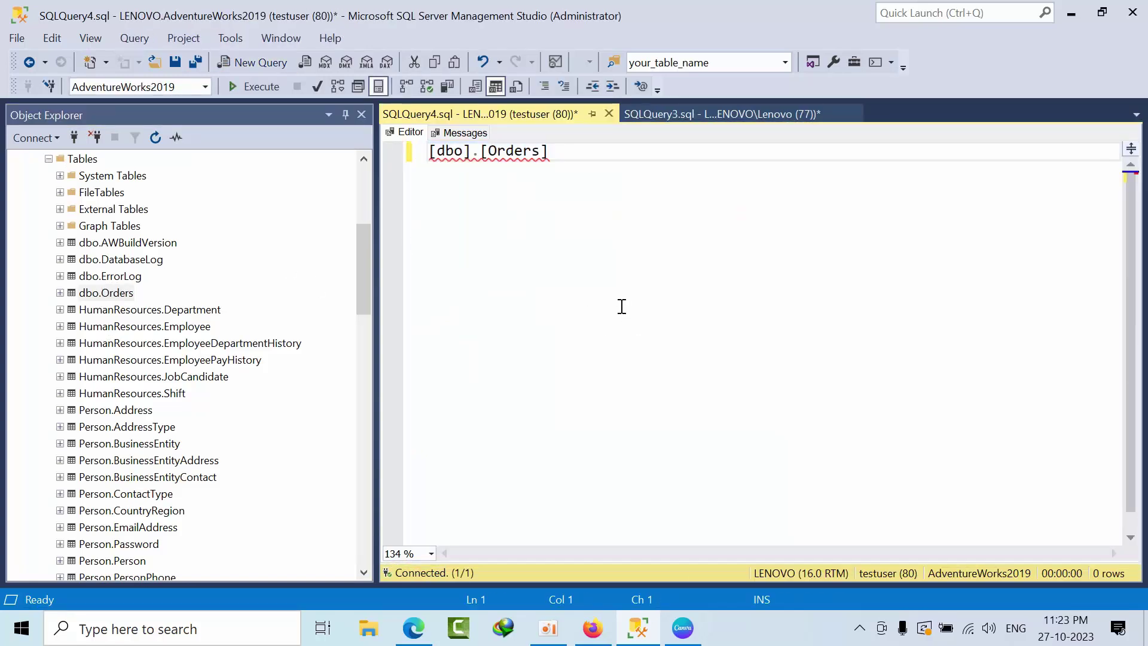
type("Select ")
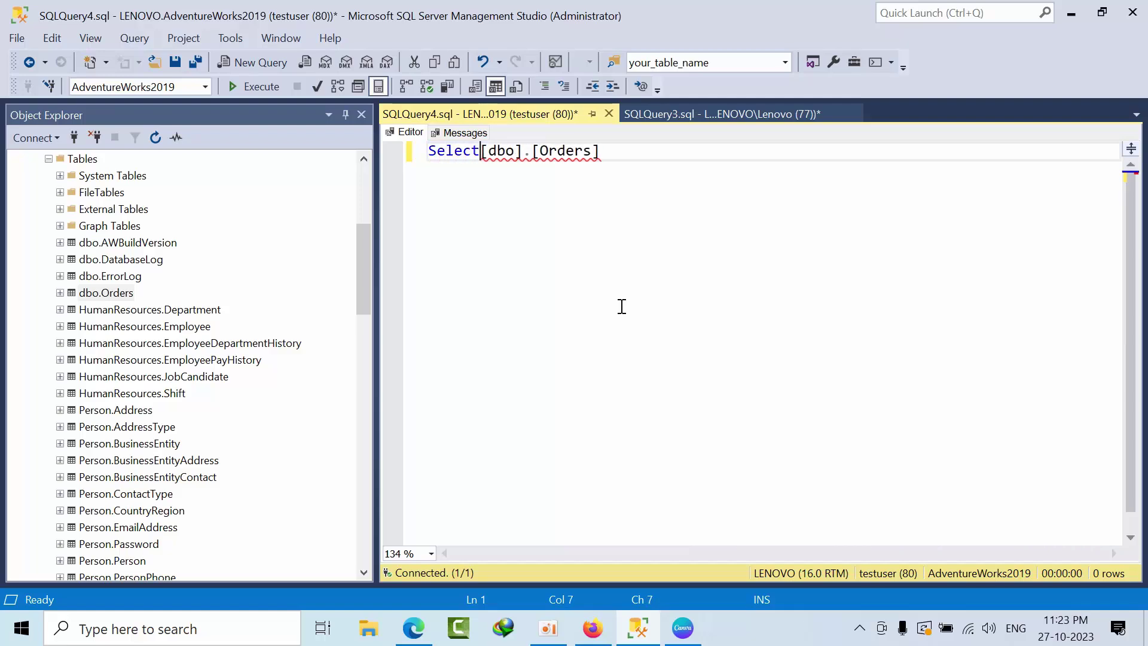
type("* from")
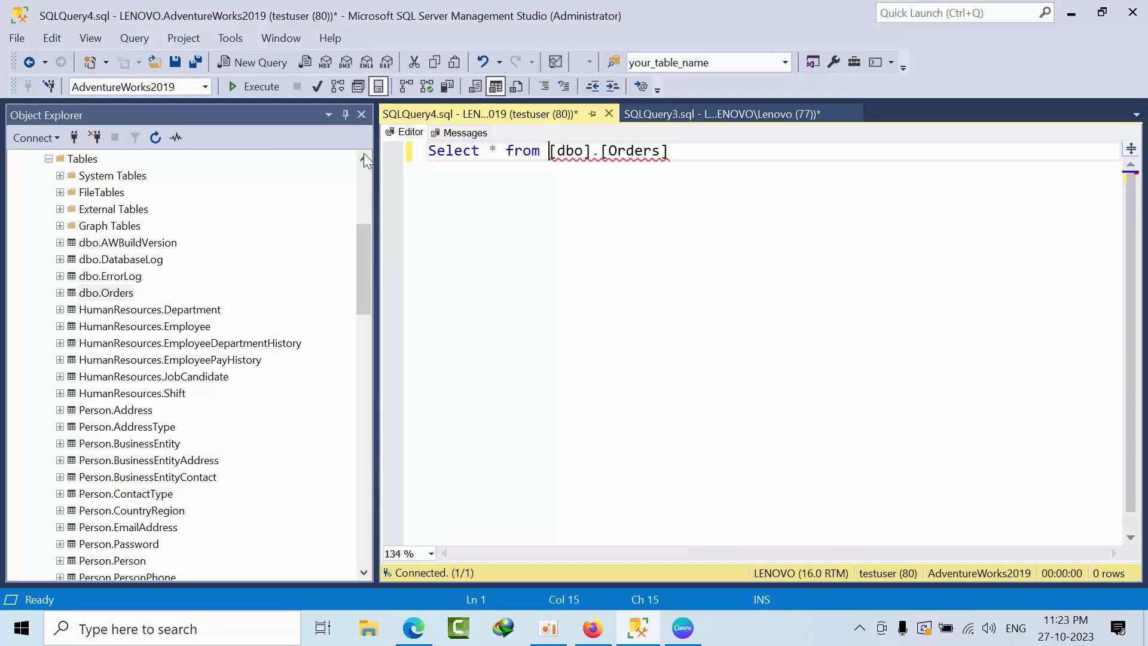
left_click(253, 95)
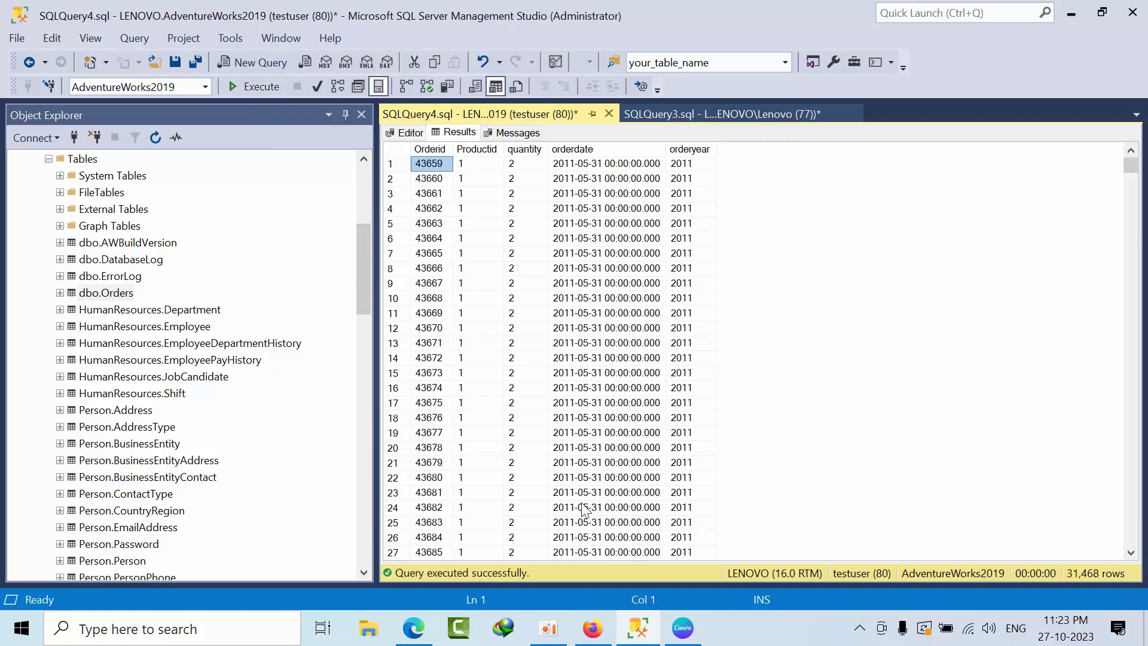
Run Create table harsha (id int) as testuser, which fails with CREATE TABLE permission denied
left_click(401, 133)
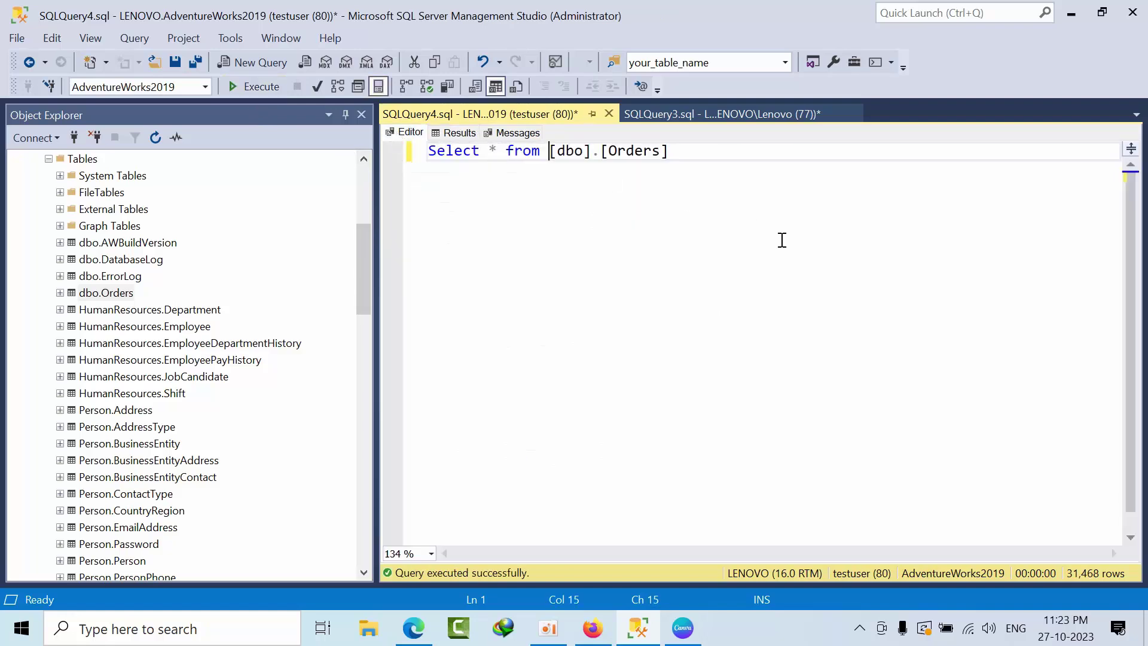
left_click(781, 240)
key("Return")
type("Create ")
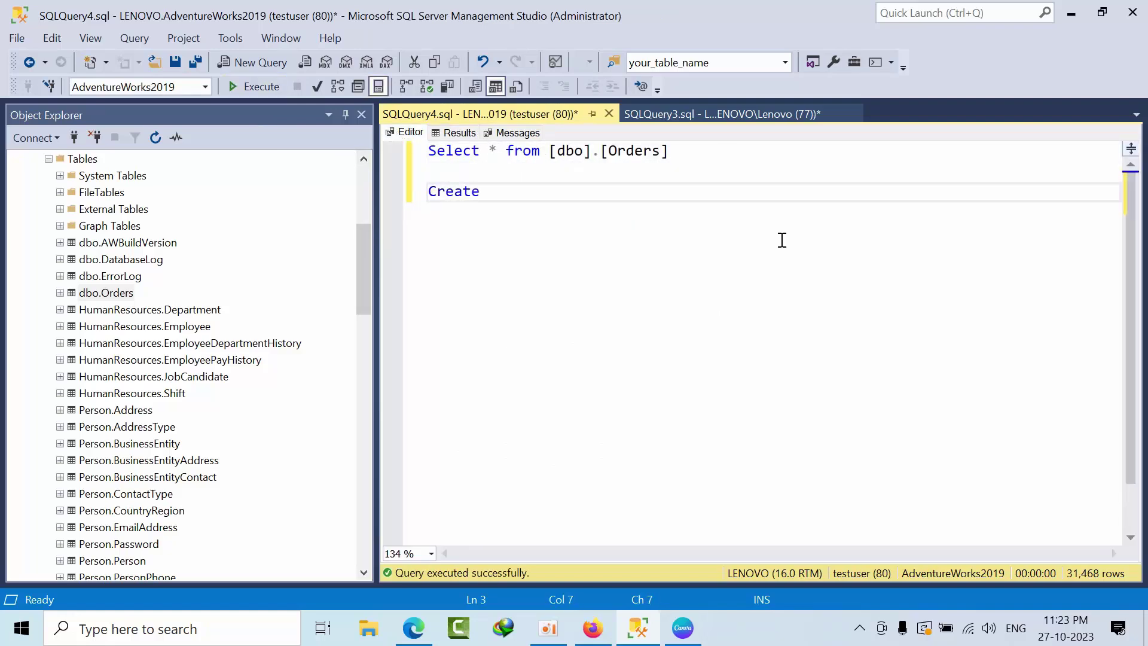
type("table har")
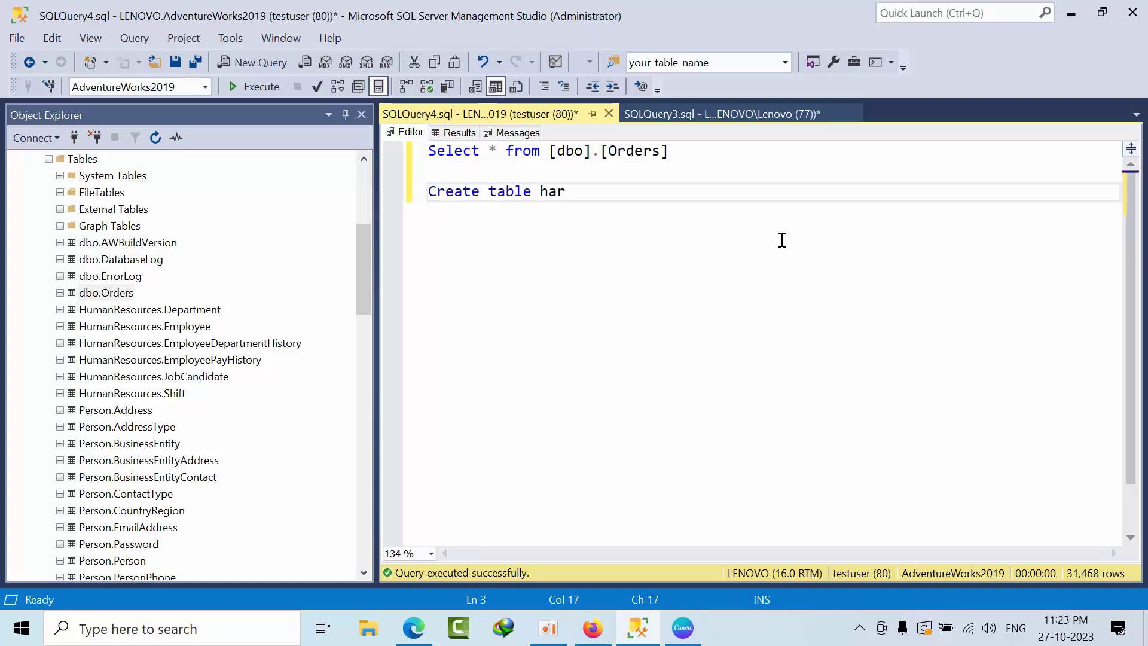
type("sha (i")
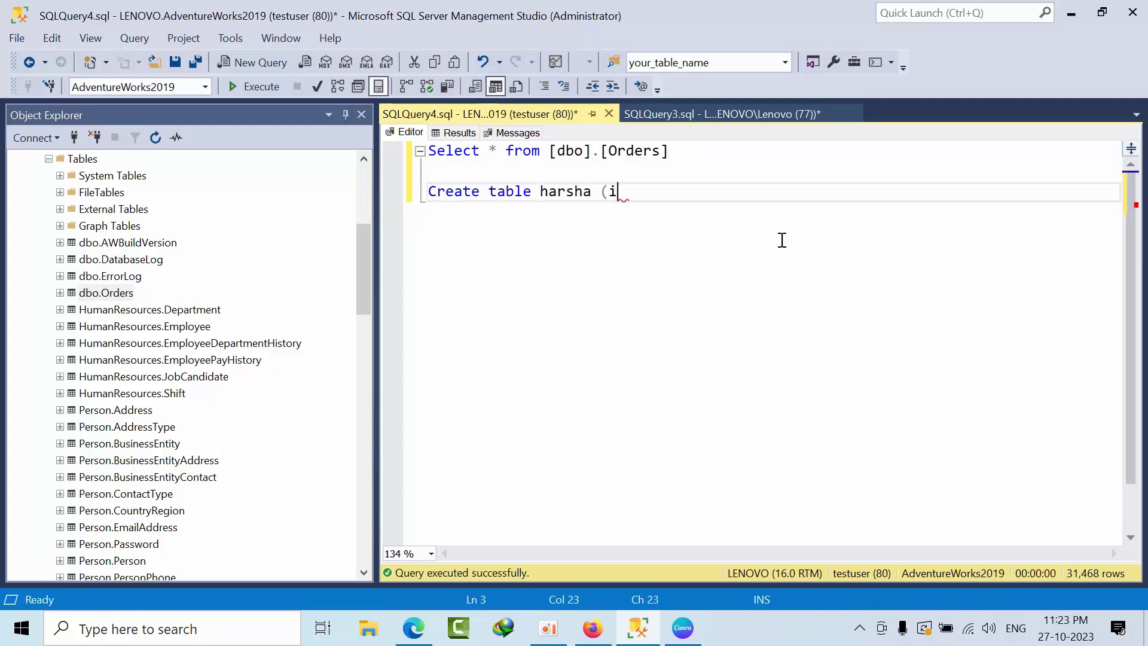
type("d int)")
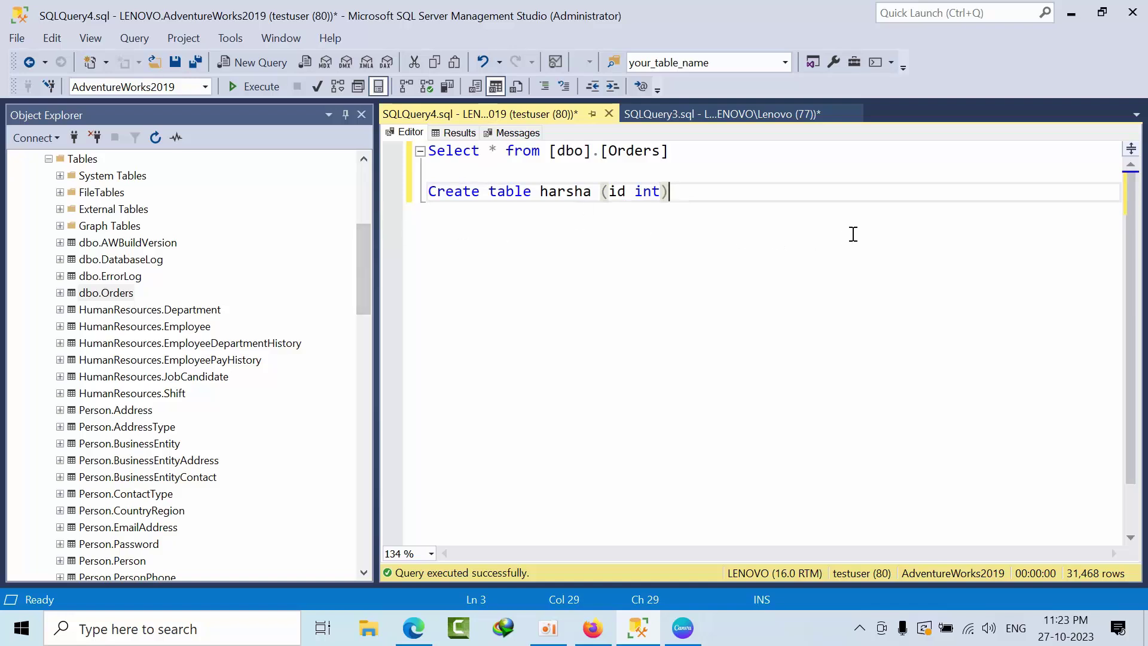
left_click_drag(669, 192, 428, 193)
left_click(261, 86)
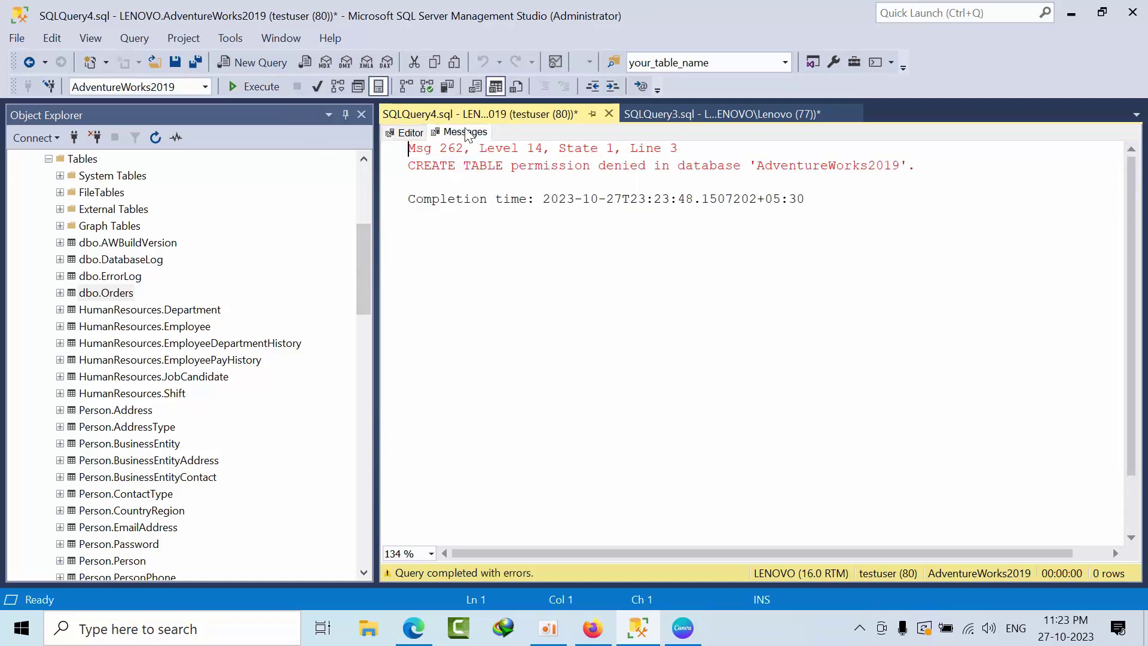
Review the permission-denied message and collapse the testuser connection's tree
left_click(410, 132)
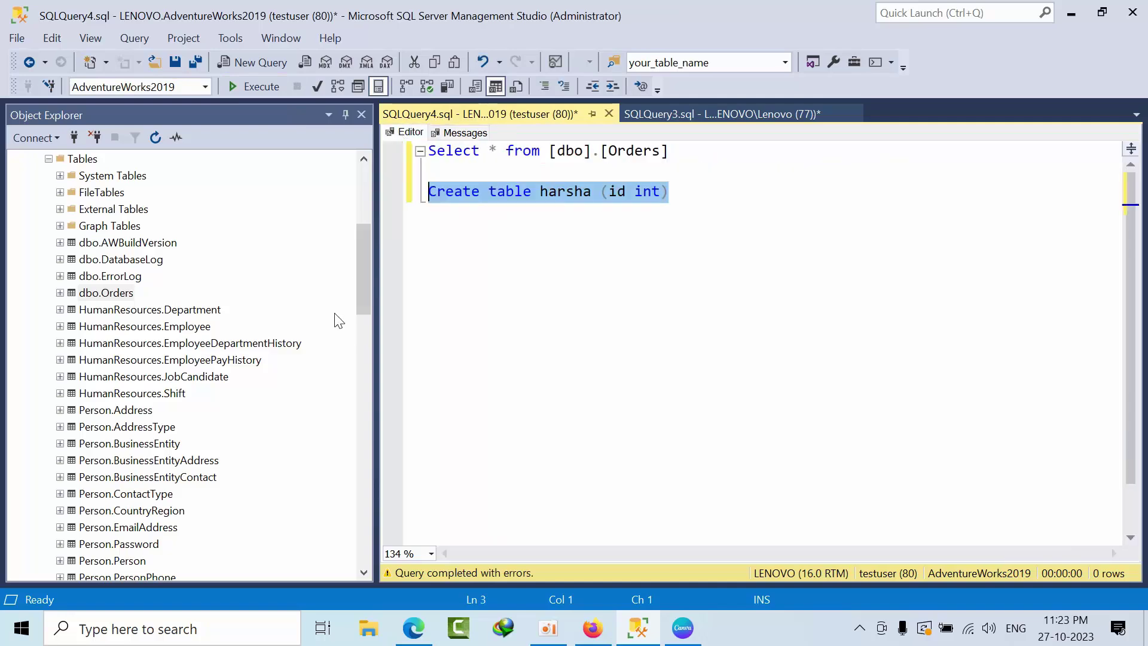
left_click_drag(361, 274, 366, 179)
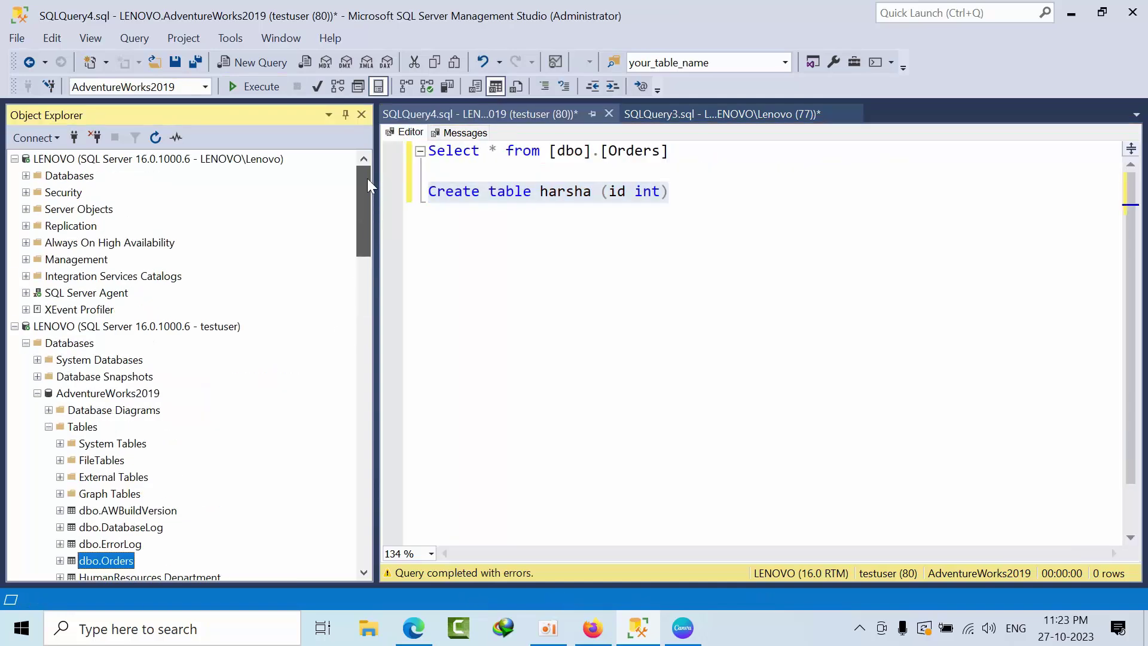
left_click(15, 326)
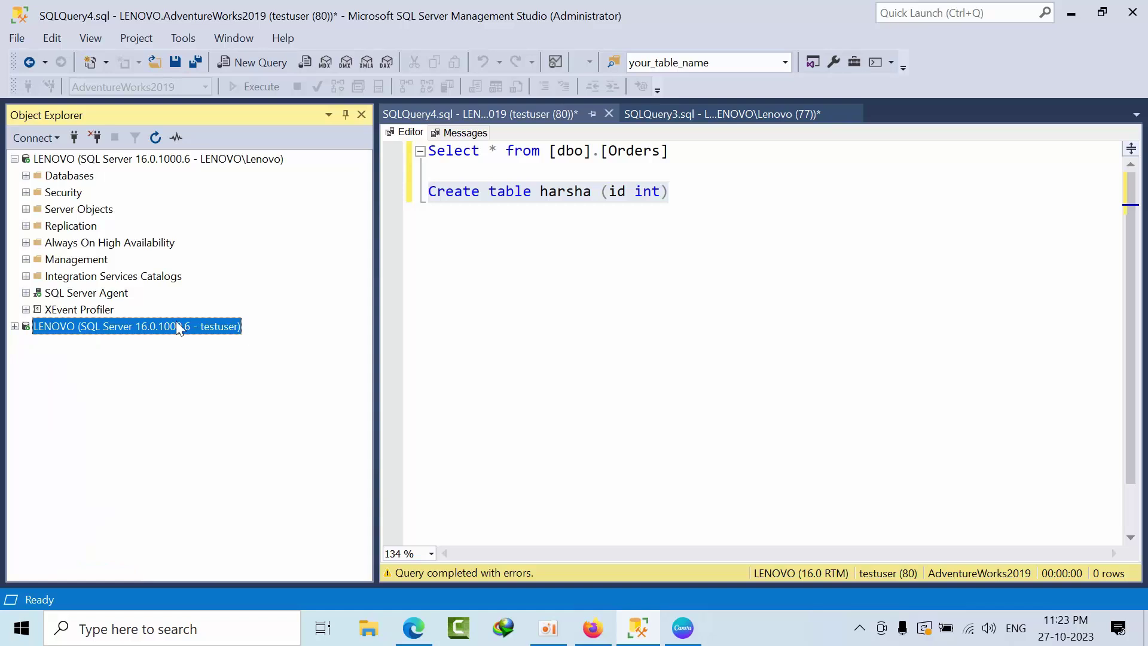